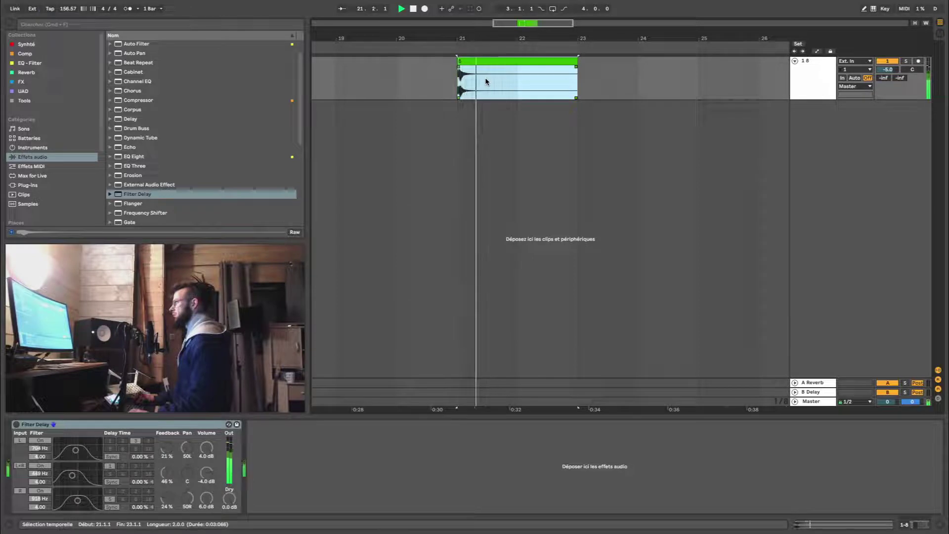
Turn on the Filter Delay and play the clip to hear the effect on the sound
key(space)
click(18, 429)
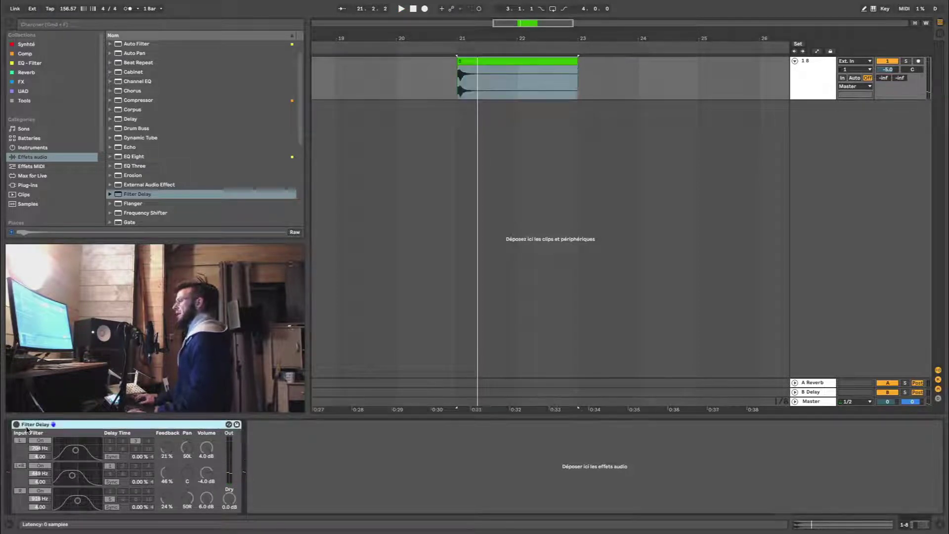
click(16, 424)
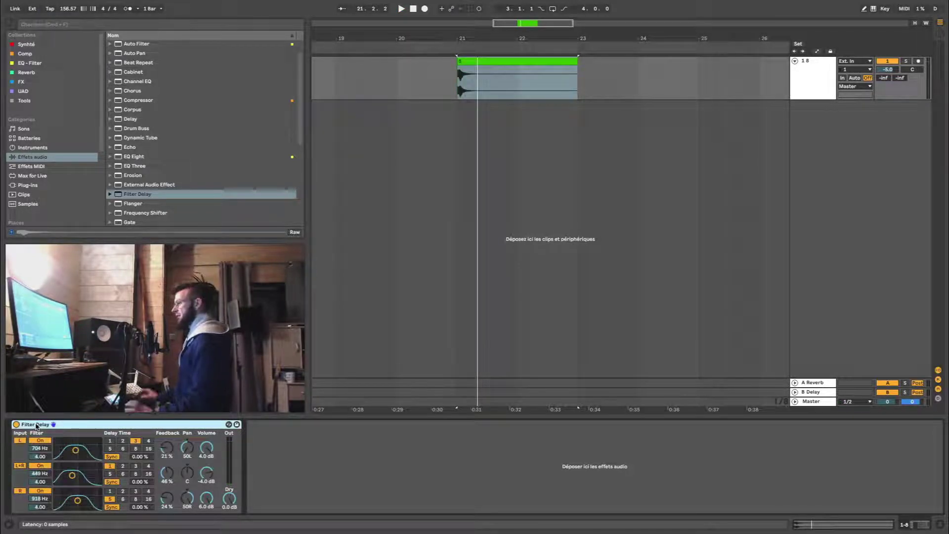
key(space)
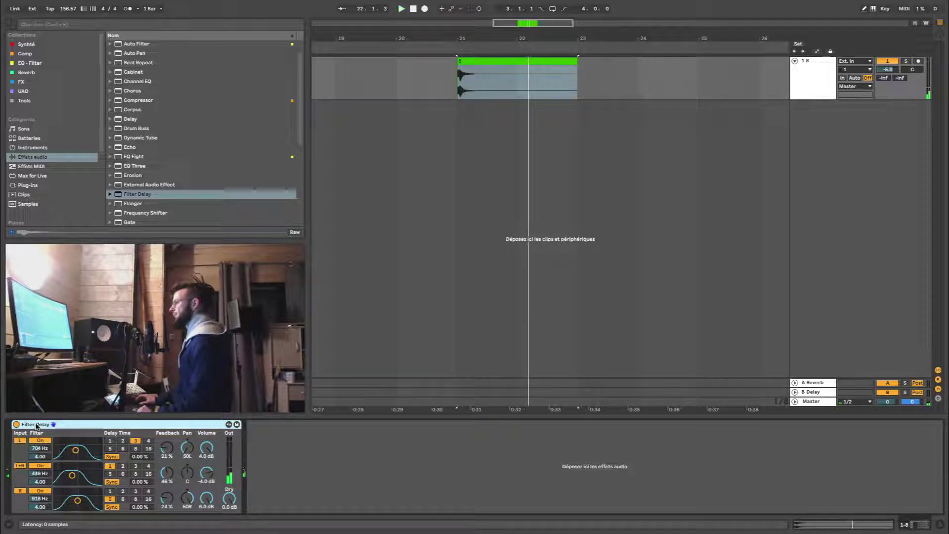
key(space)
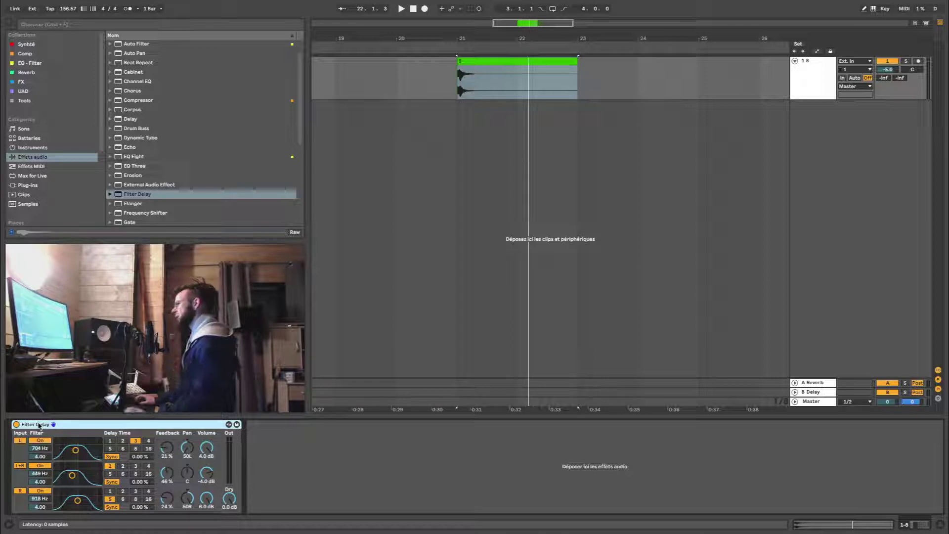
Turn on the Jump option for the Filter Delay
right_click(91, 426)
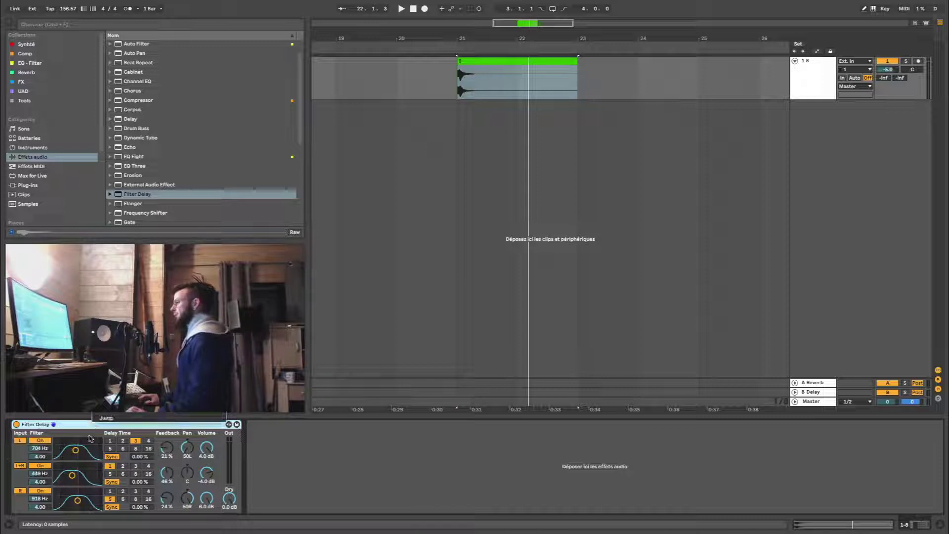
click(111, 412)
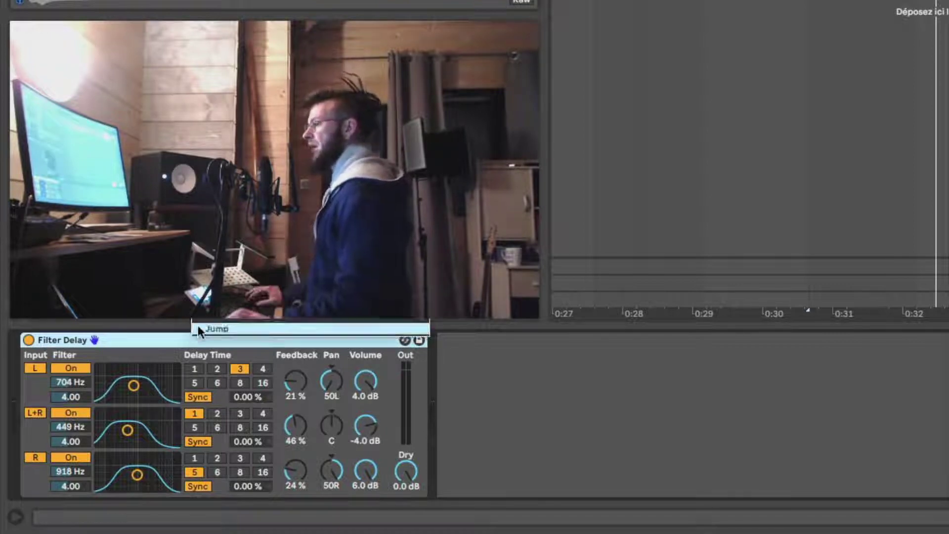
right_click(171, 336)
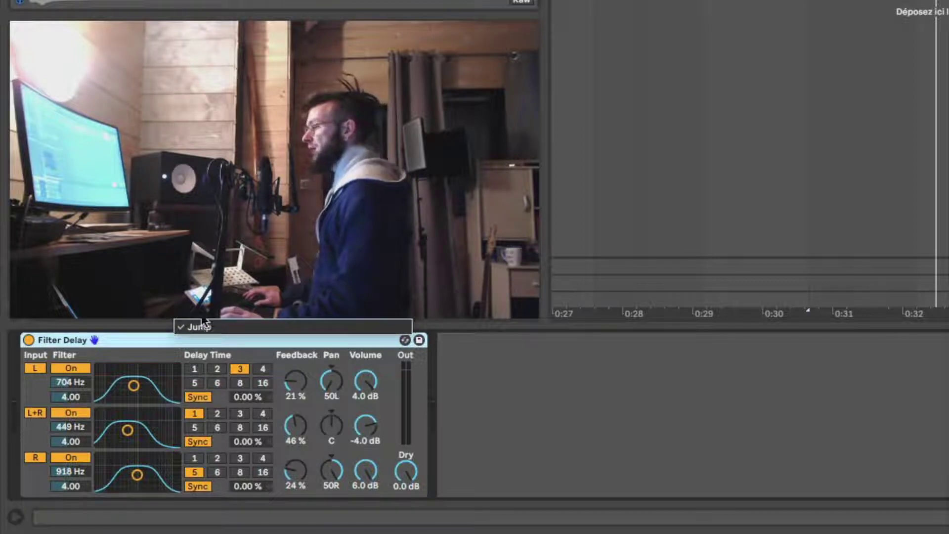
click(45, 339)
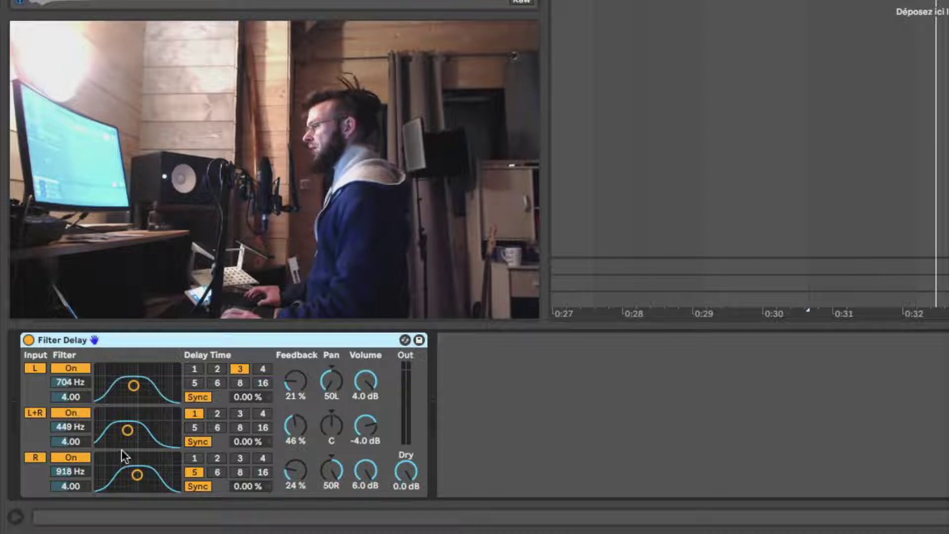
Set the L line's filter to 300 Hz with a bandwidth of 2.56, try delay times 1, 5 and 16, and choose 4
drag(127, 389, 77, 396)
click(215, 368)
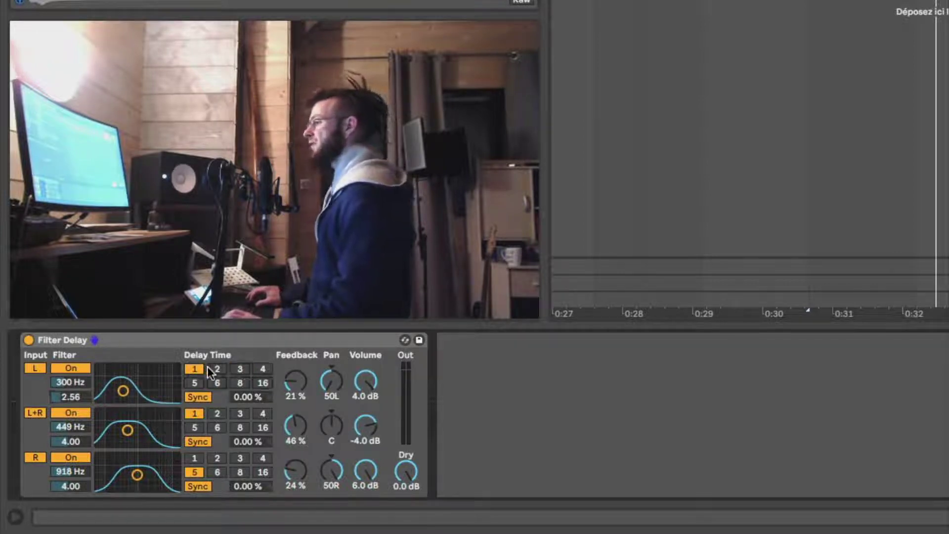
click(202, 383)
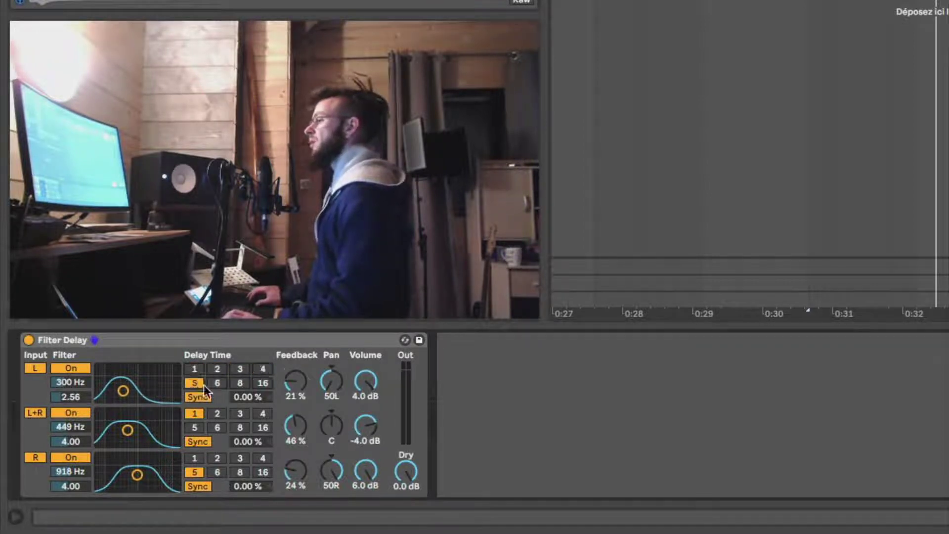
click(262, 383)
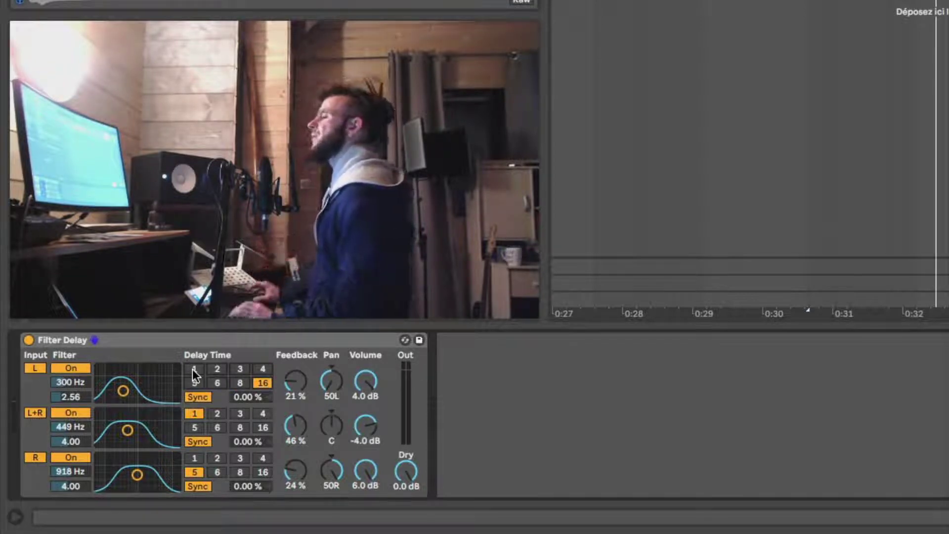
click(261, 371)
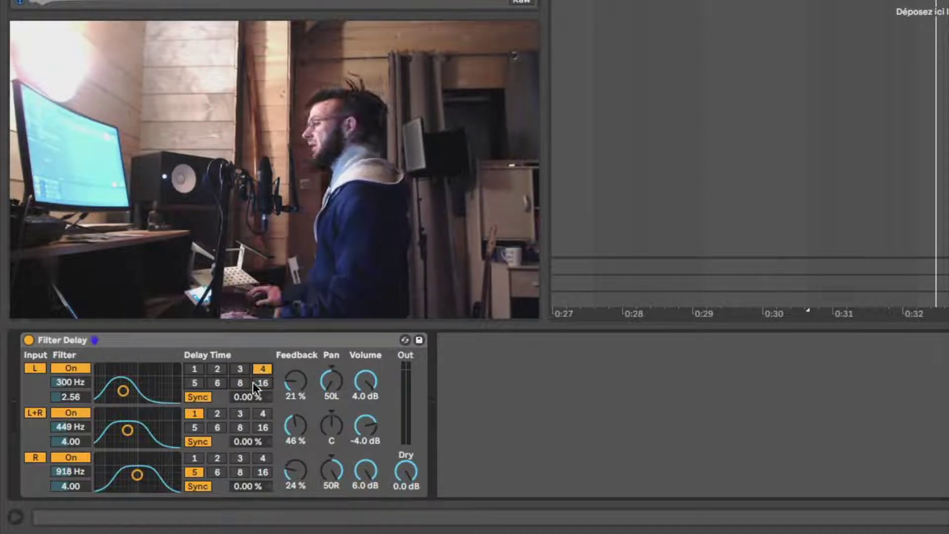
Switch the delay times of the L, L+R and R lines from Sync to Time
click(193, 397)
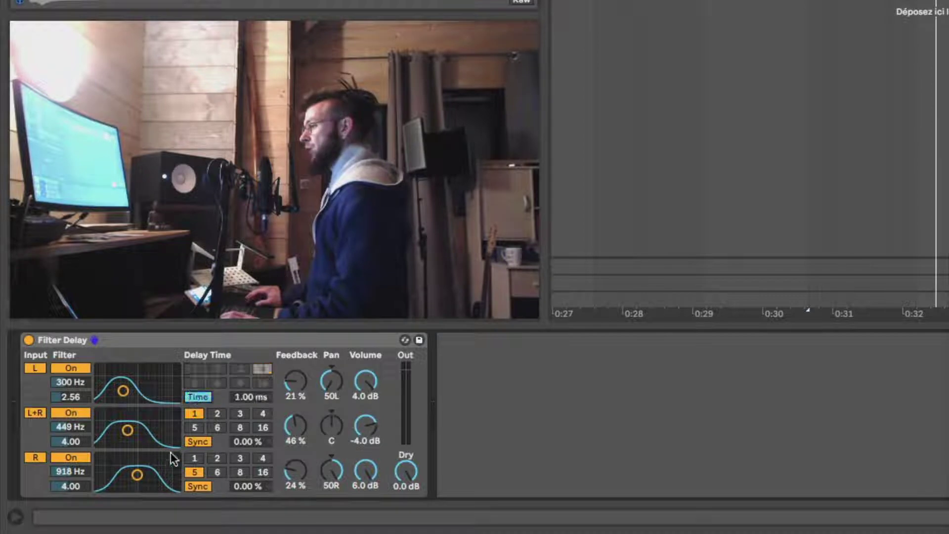
click(194, 440)
click(191, 481)
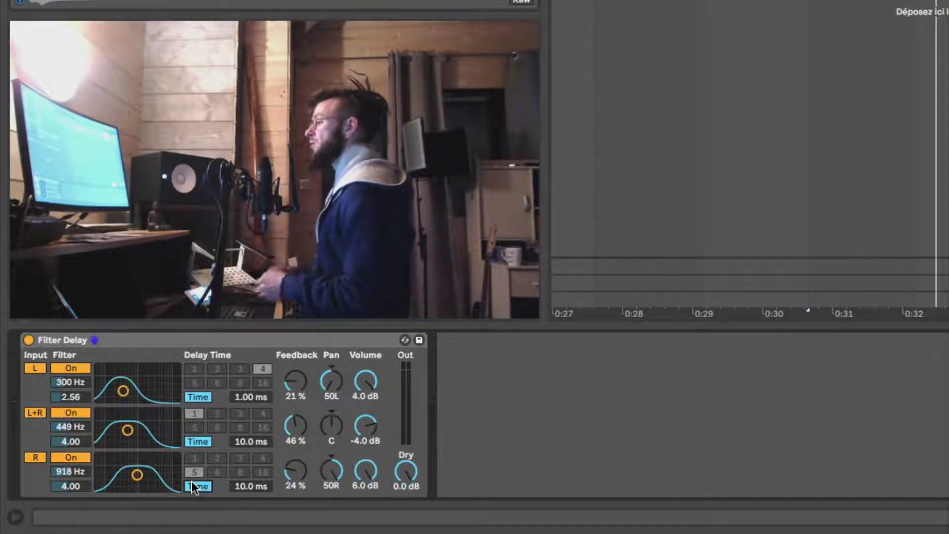
Lower the L line's feedback to 0.8 % and turn the Dry level down to -inf dB
mouse_move(295, 381)
mouse_down()
mouse_move(295, 356)
mouse_move(296, 393)
mouse_up()
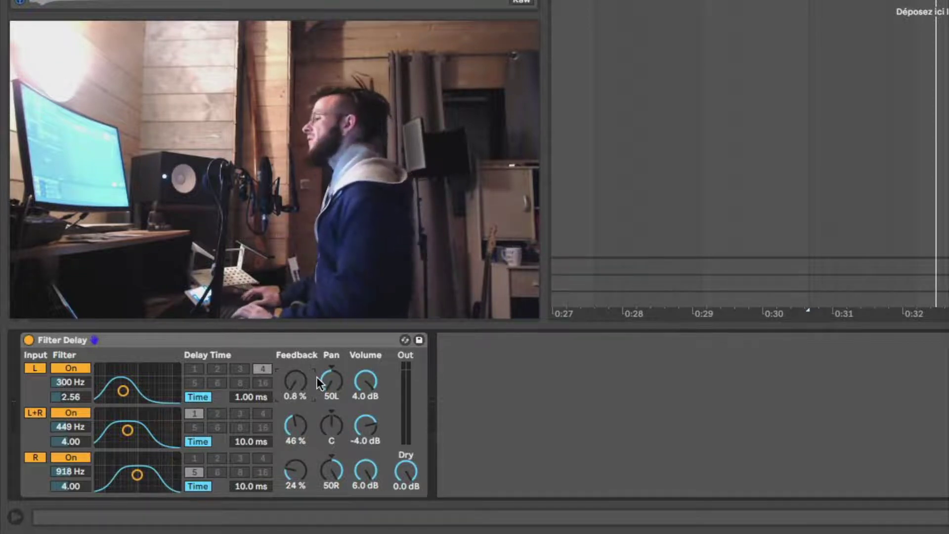
click(332, 426)
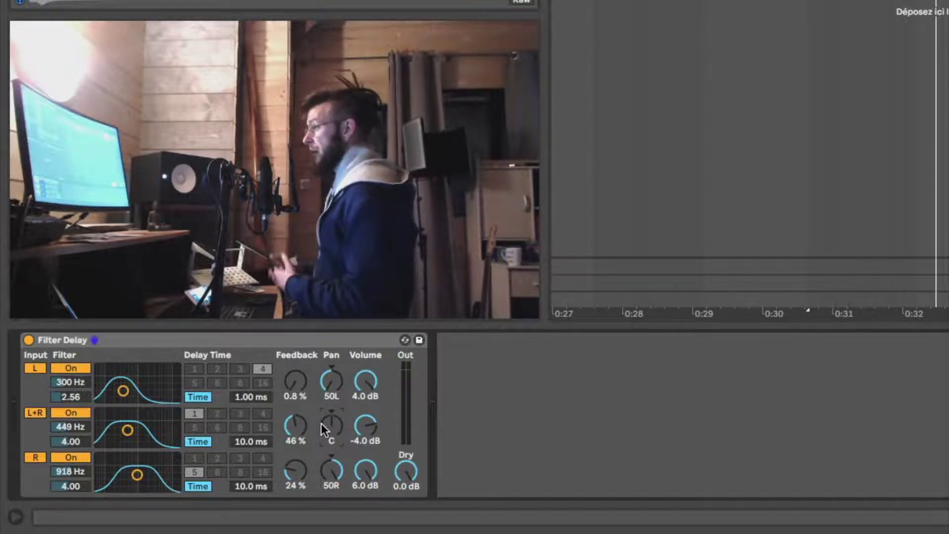
click(364, 387)
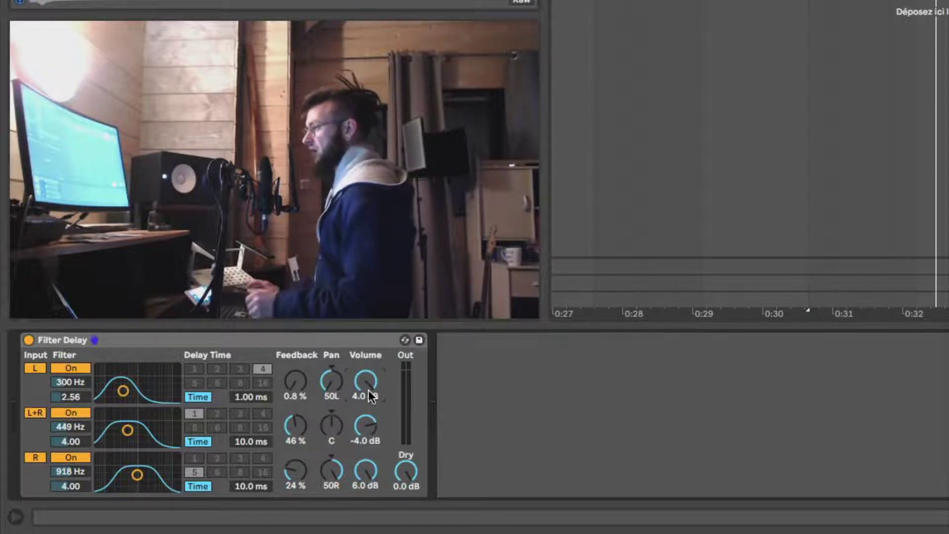
drag(405, 469, 404, 477)
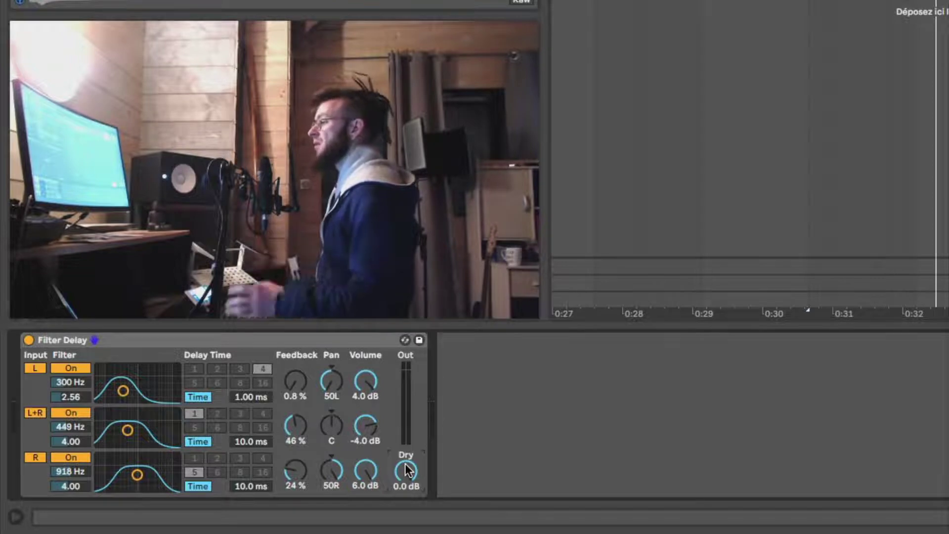
drag(406, 472, 406, 514)
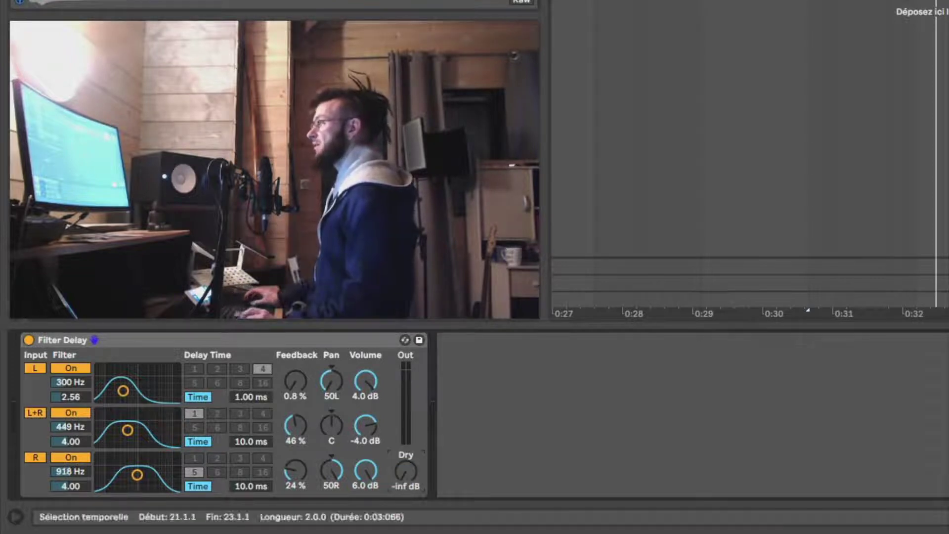
During playback, set the delay times to 898 ms for L, 601 ms for L+R and 750 ms for R, and try Dry at -23 dB
key(space)
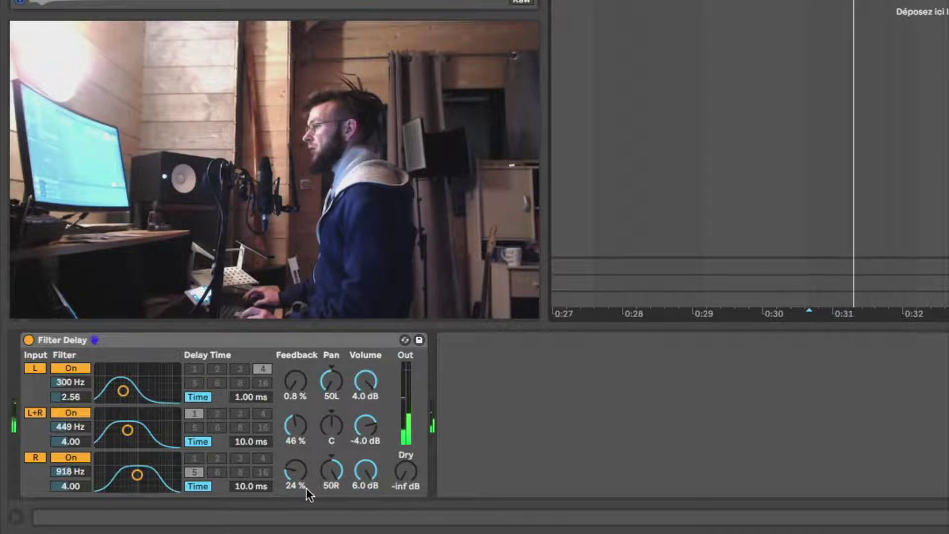
drag(256, 397, 256, 317)
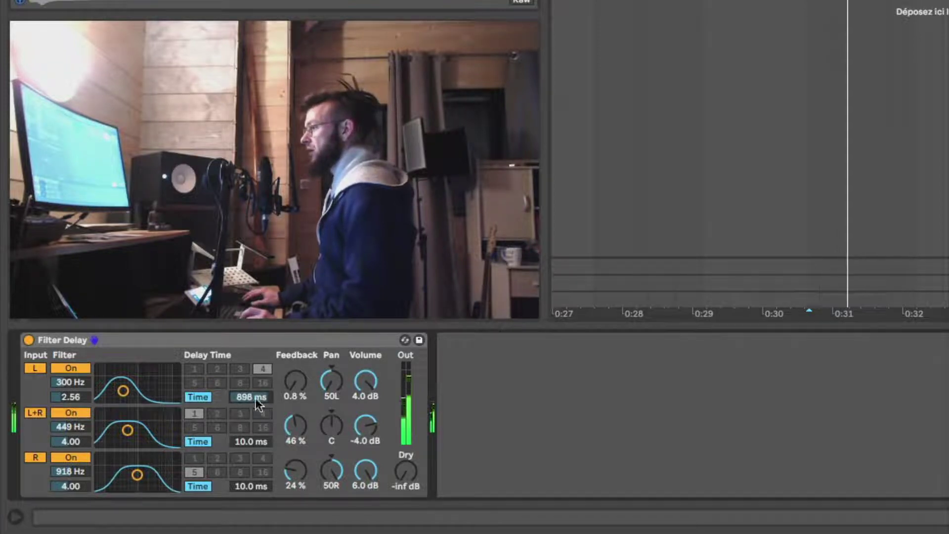
drag(256, 442, 256, 395)
drag(252, 489, 252, 455)
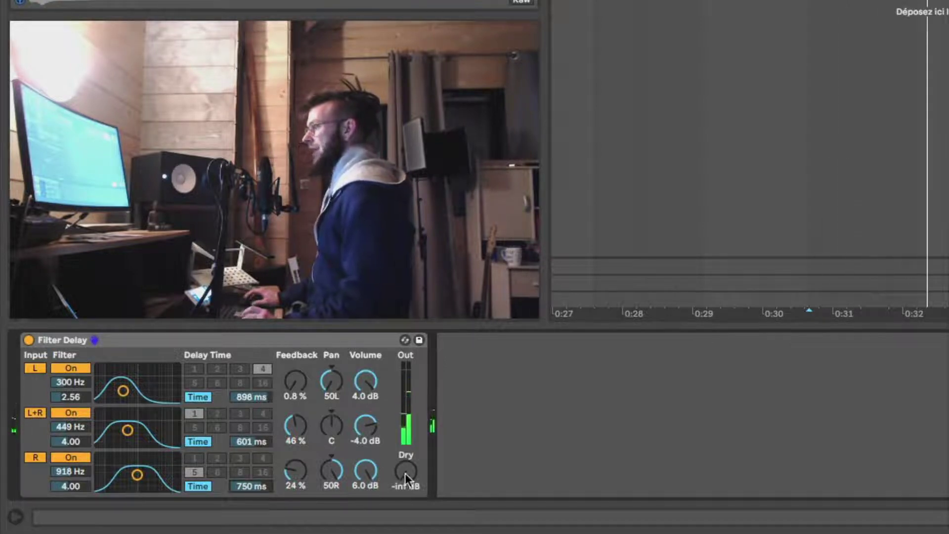
drag(405, 473, 404, 458)
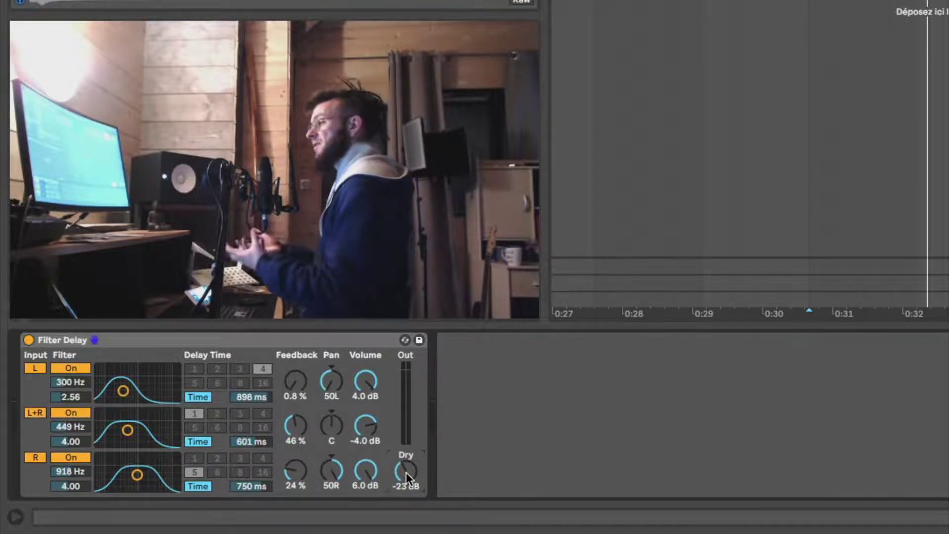
key(space)
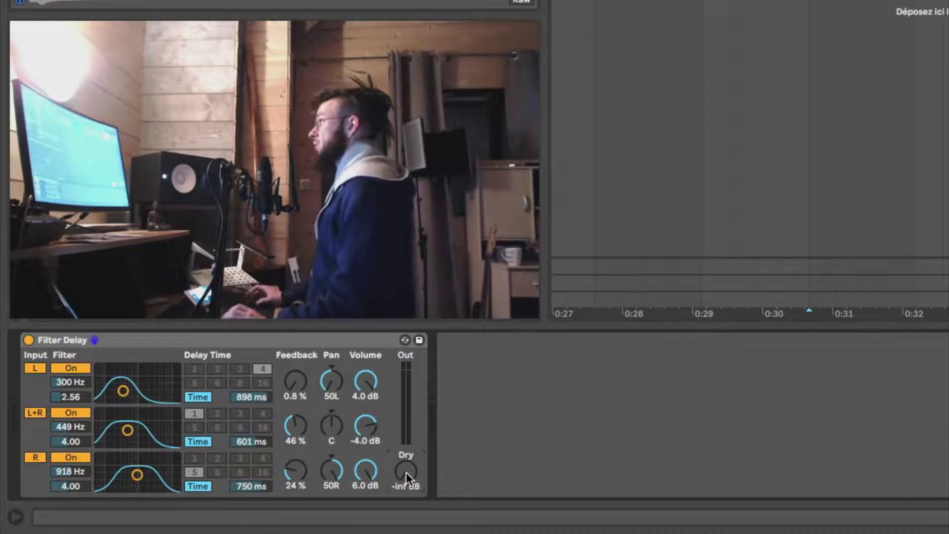
Delete the Filter Delay from the track and load a new Filter Delay in its place
click(185, 338)
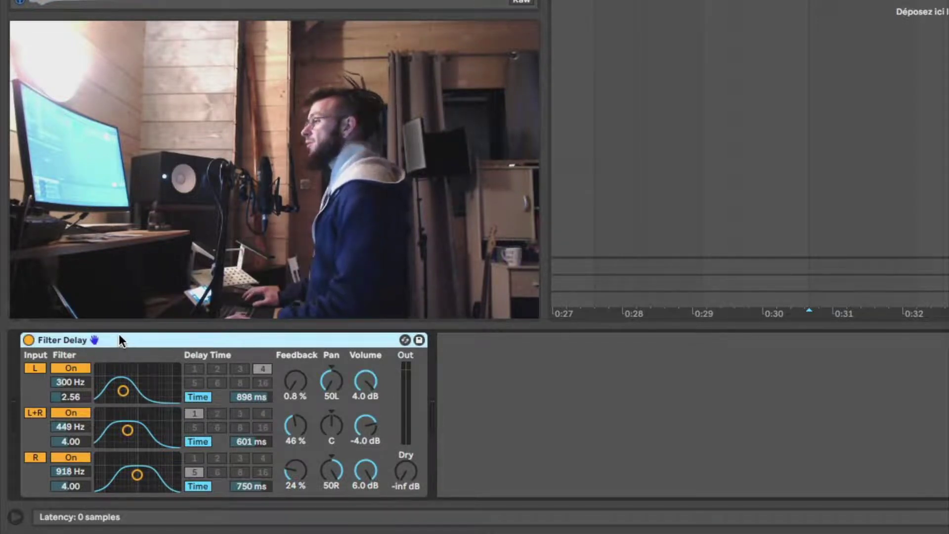
key(Delete)
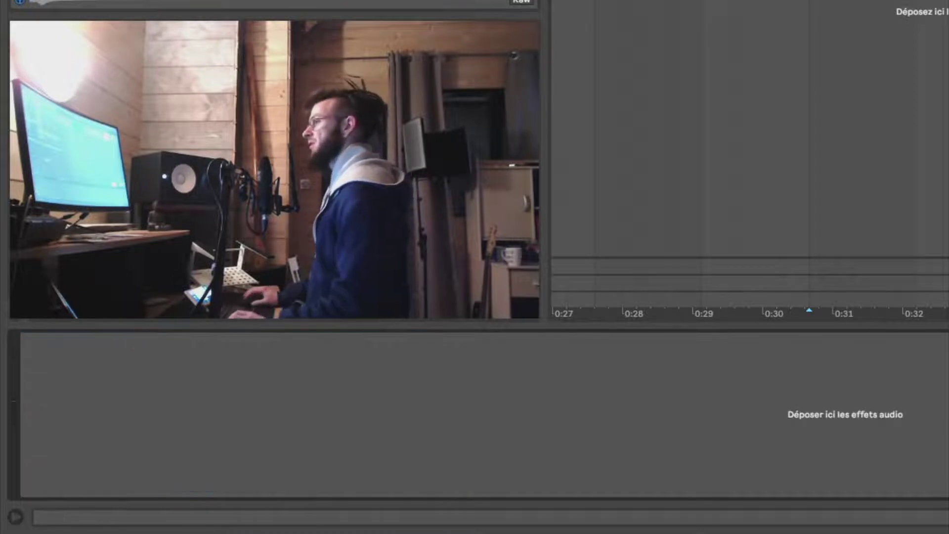
double_click(197, 1)
click(296, 338)
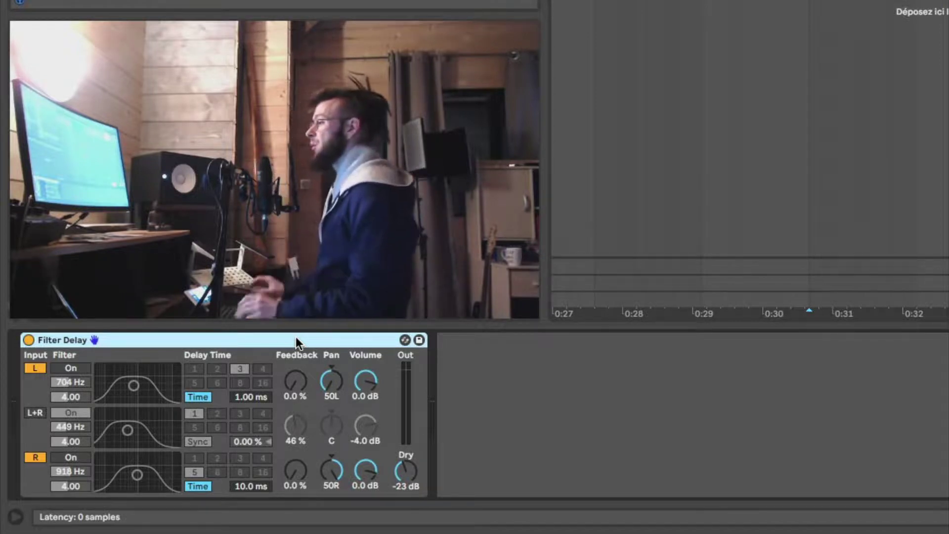
Compare the clip's sound with the Filter Delay bypassed and with it switched back on
click(29, 340)
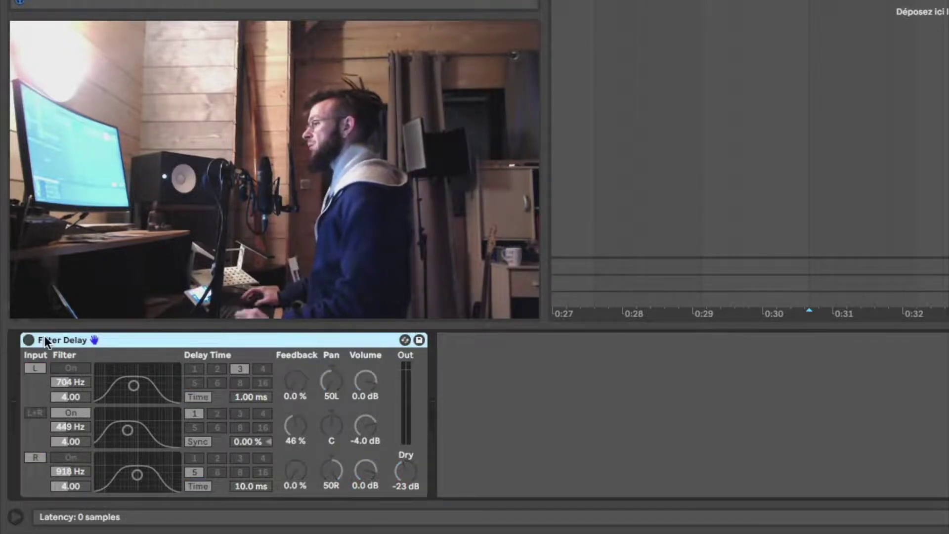
click(840, 1)
key(space)
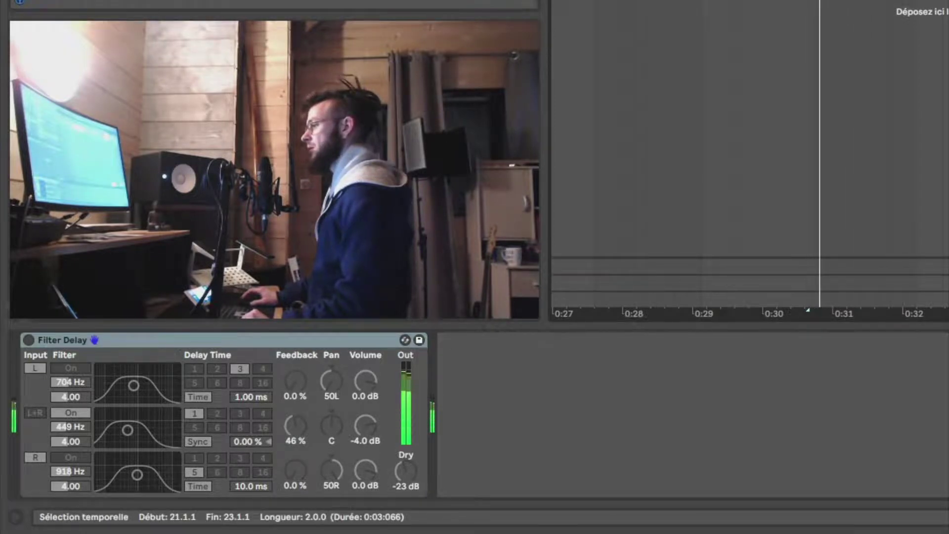
key(space)
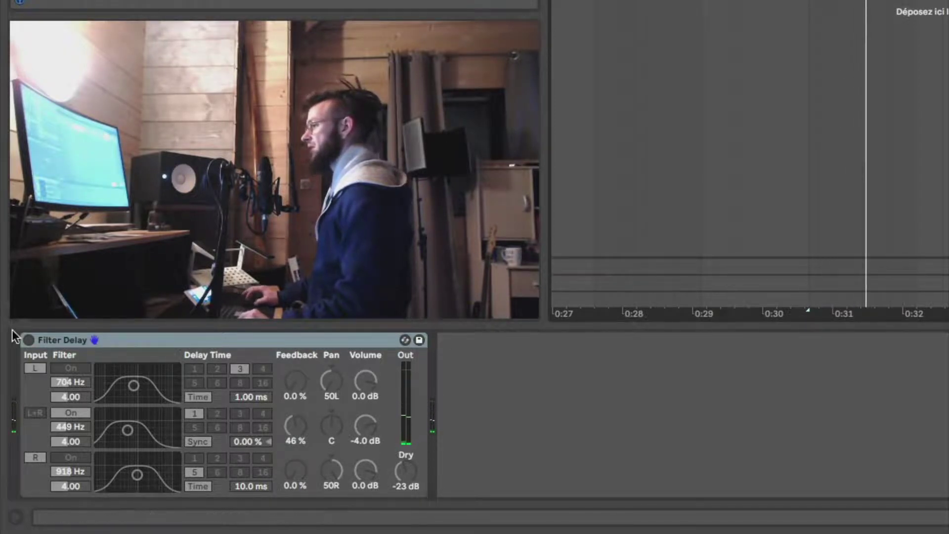
click(26, 339)
key(space)
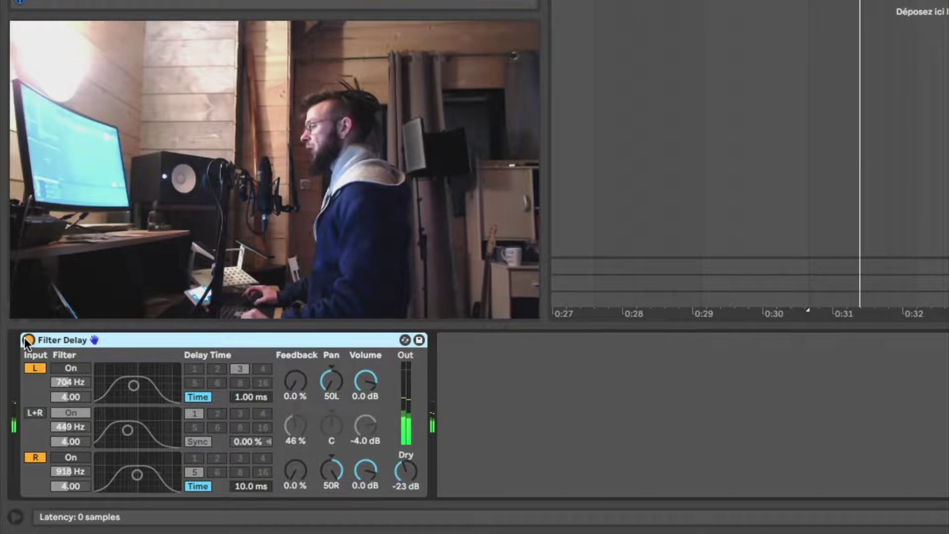
key(space)
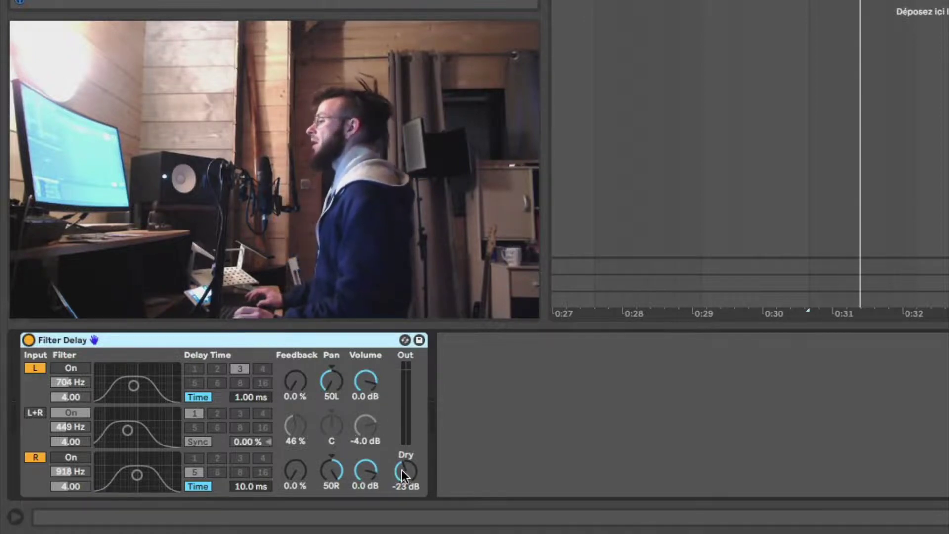
Turn the Filter Delay's Dry level down to -inf dB and play the clip to hear only the delayed signal
drag(405, 468, 406, 509)
key(space)
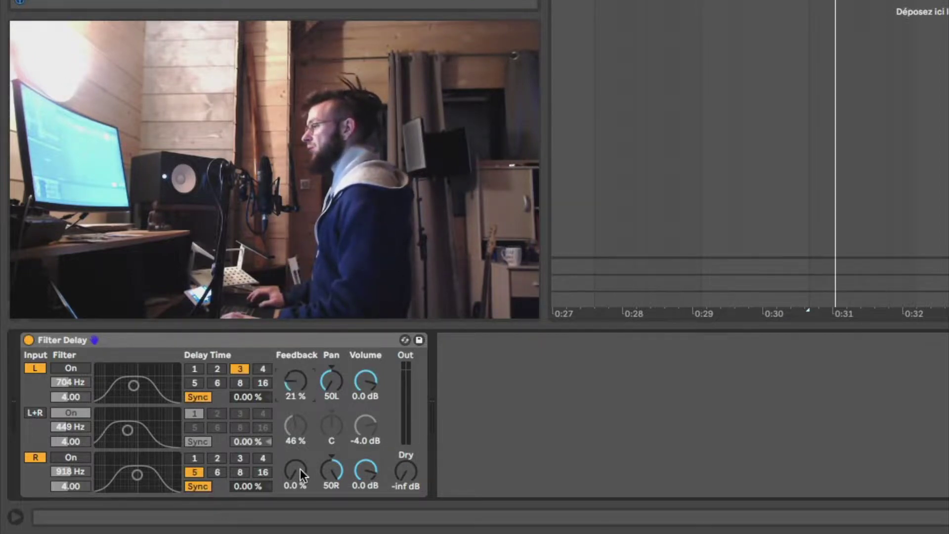
right_click(120, 338)
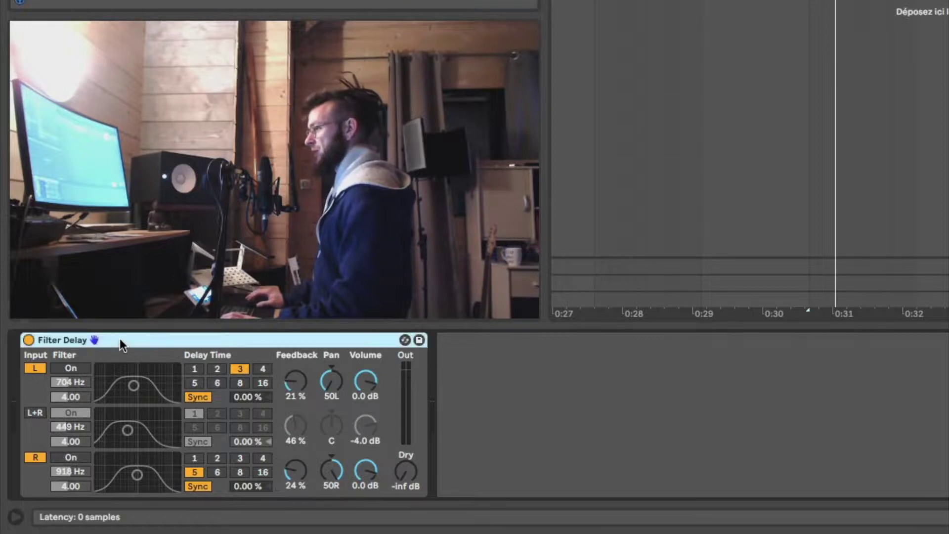
click(179, 304)
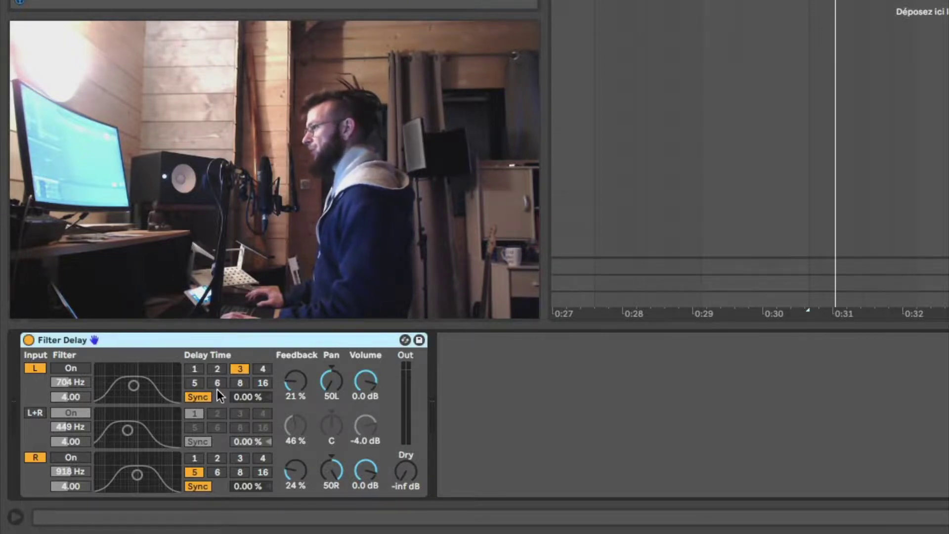
Switch the L and R delays to Time mode, raise their feedback to 55% and 68%, and set the L delay to 274 ms during playback
click(194, 398)
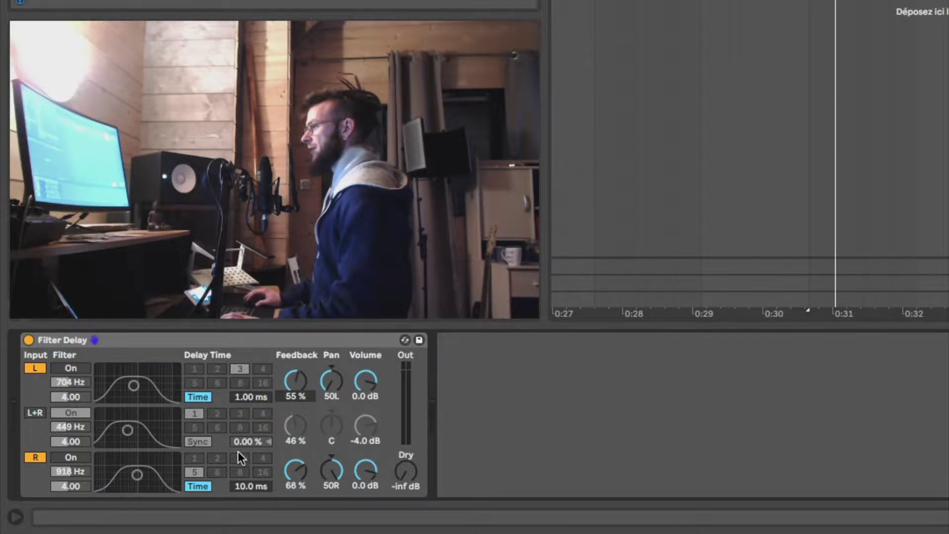
key(space)
drag(241, 399, 242, 367)
Enable the L+R input of the Filter Delay and disable the L and R inputs
click(36, 414)
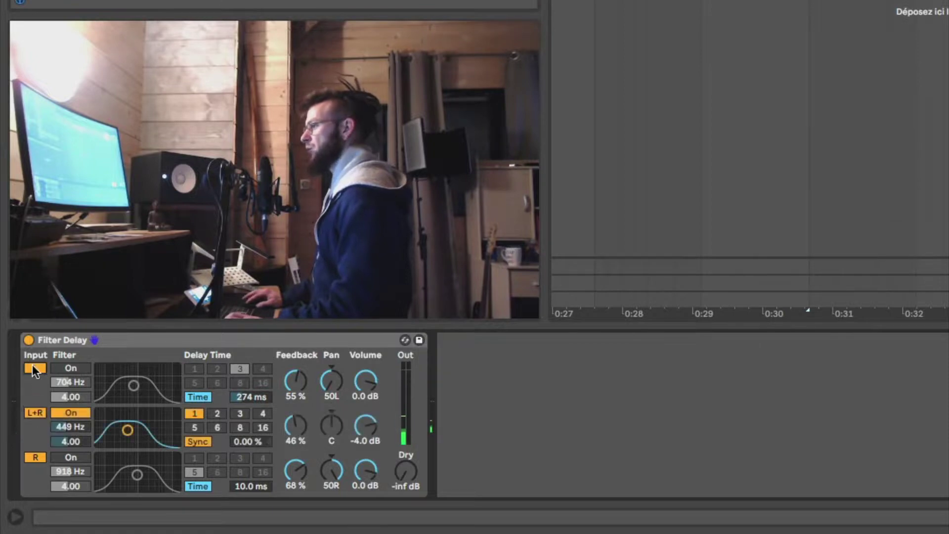
click(33, 368)
click(33, 457)
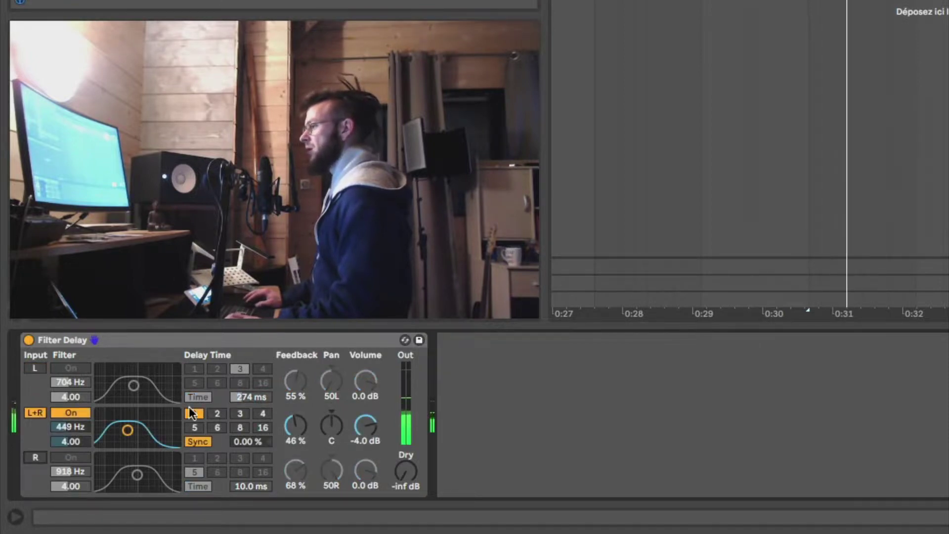
Set the L+R filter to 2.53 kHz with a Q of 9.00 and its delay to 578 ms in Time mode
drag(138, 431, 160, 419)
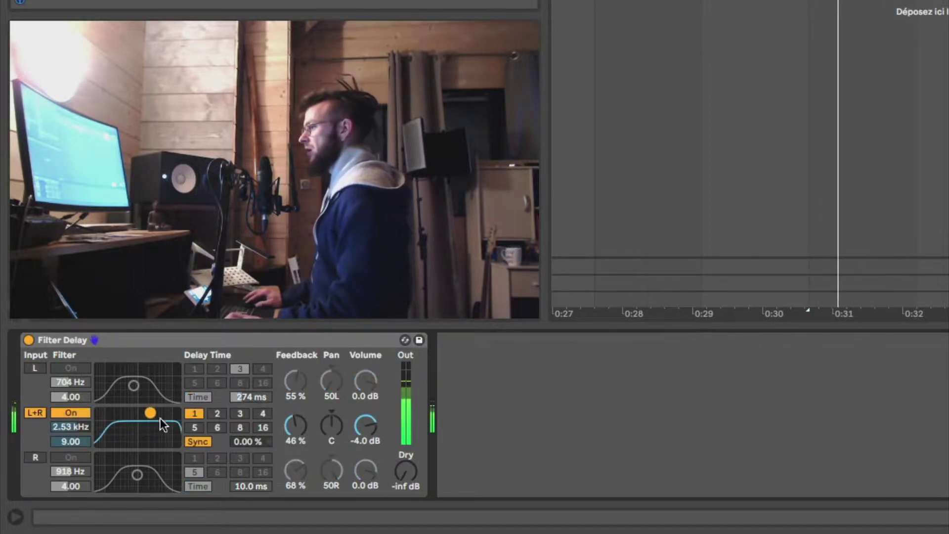
click(198, 440)
mouse_move(251, 440)
mouse_down()
mouse_move(251, 418)
mouse_move(251, 450)
mouse_move(251, 429)
mouse_up()
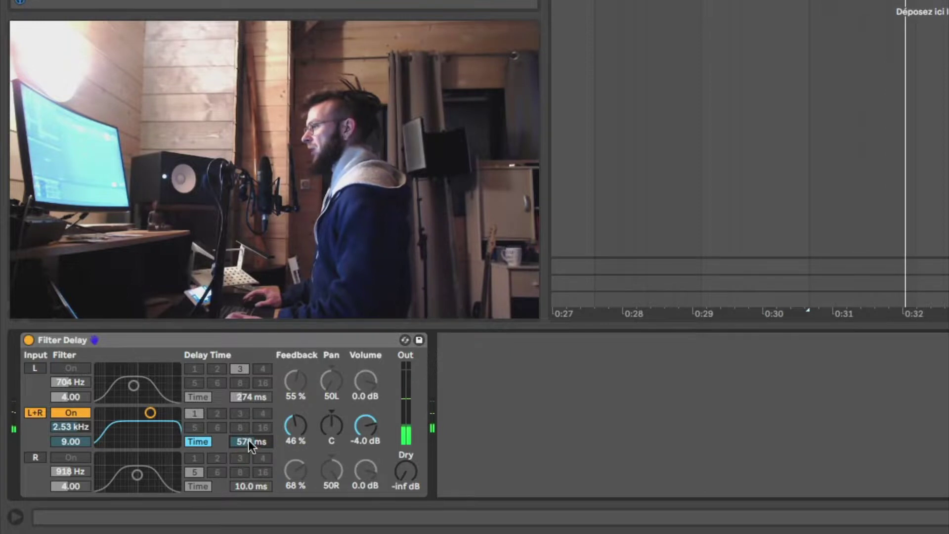
Set the Filter Delay's delay transition mode to Fade and change the L+R delay time to 141 ms
right_click(83, 338)
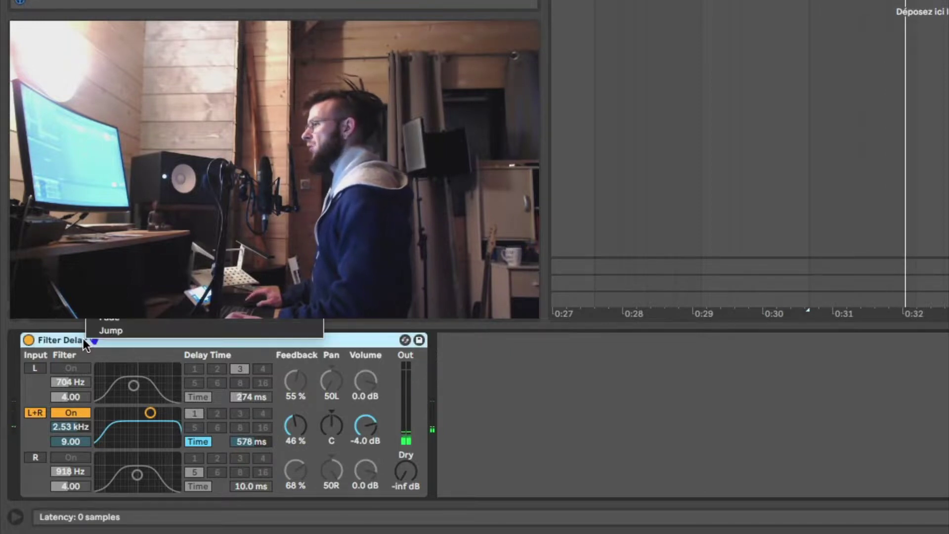
click(106, 319)
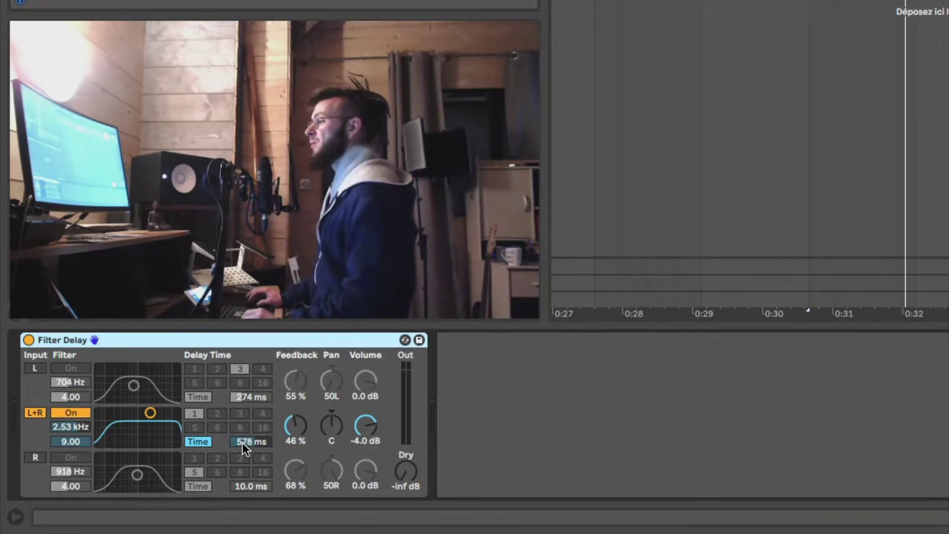
mouse_move(242, 441)
mouse_down()
mouse_move(242, 425)
mouse_move(242, 474)
mouse_move(242, 424)
mouse_move(242, 444)
mouse_move(250, 441)
mouse_up()
key(space)
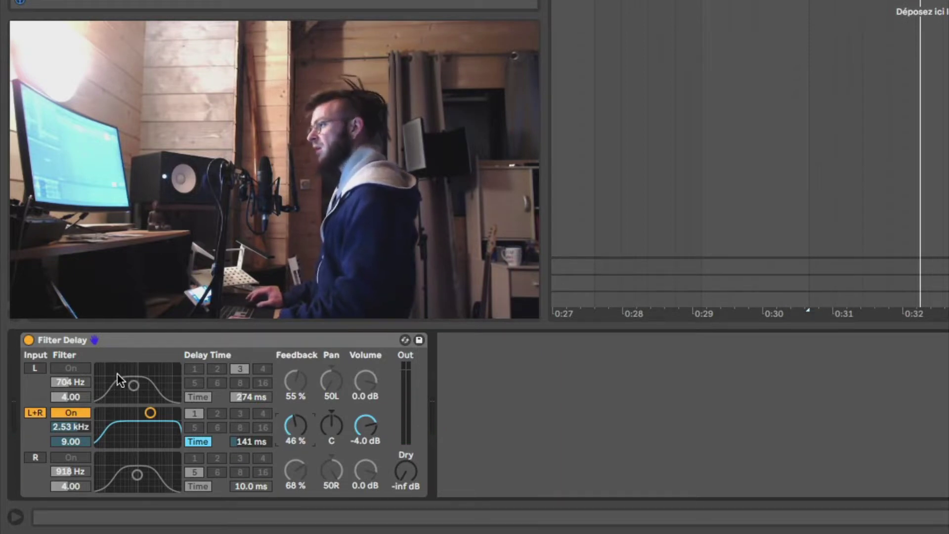
Set the L+R feedback to 78%, the Dry level to -38 dB and the L+R delay time to 8.80 ms
click(104, 339)
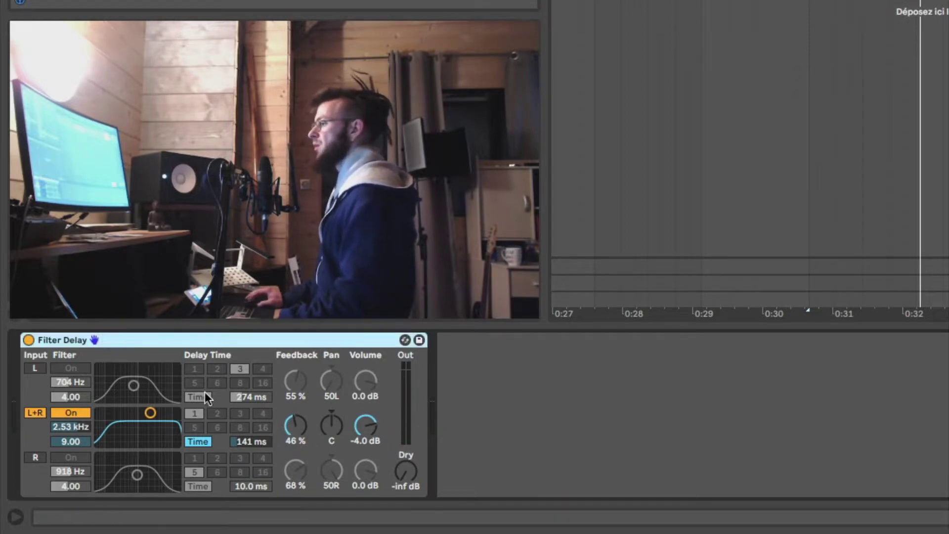
drag(297, 425, 297, 406)
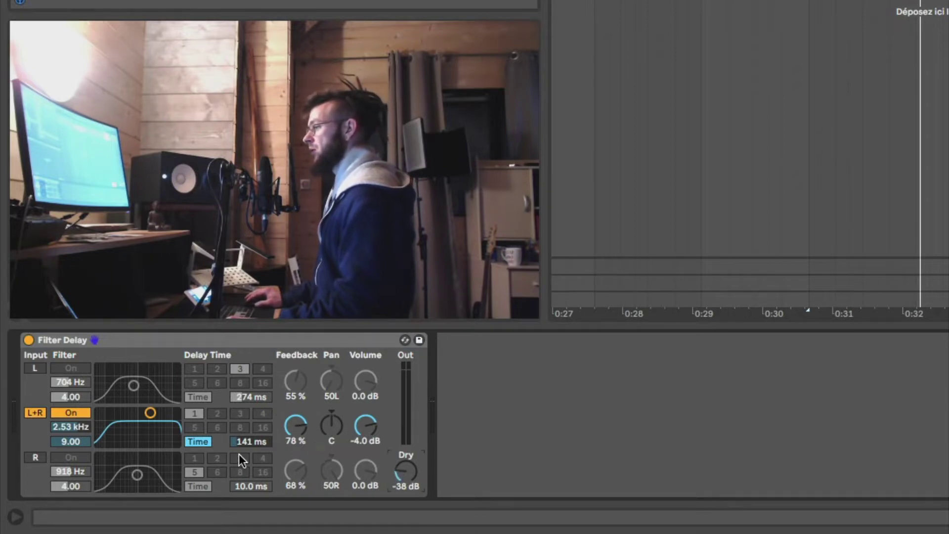
mouse_move(251, 442)
mouse_down()
mouse_move(251, 409)
mouse_move(242, 441)
mouse_up()
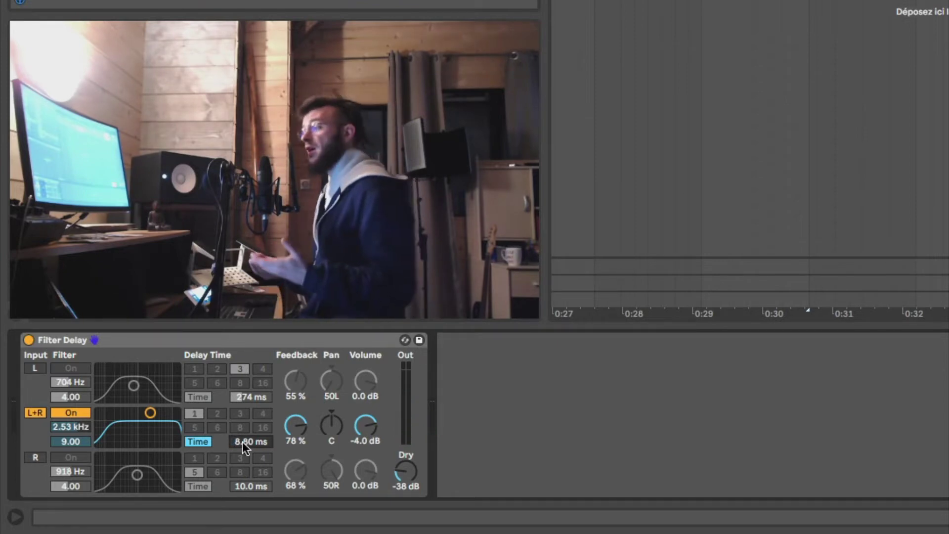
right_click(242, 440)
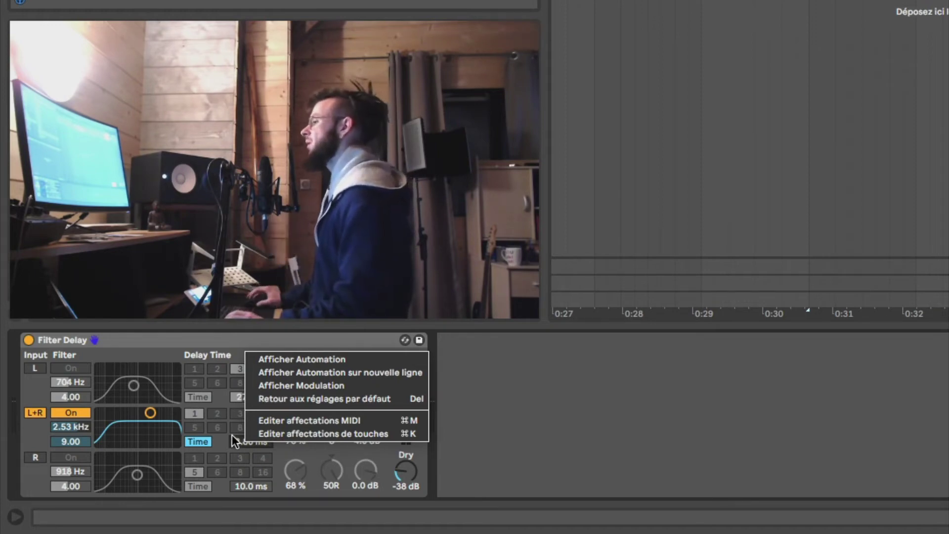
click(144, 334)
click(147, 337)
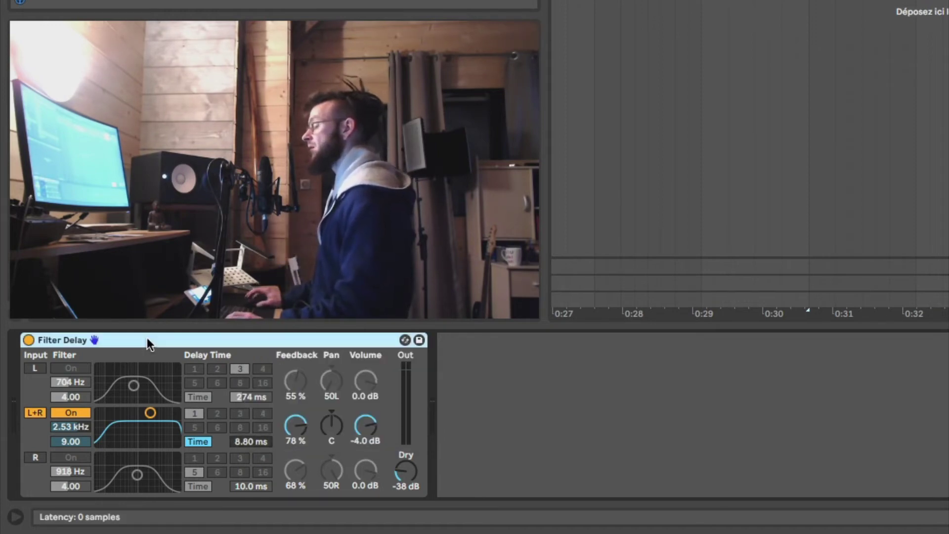